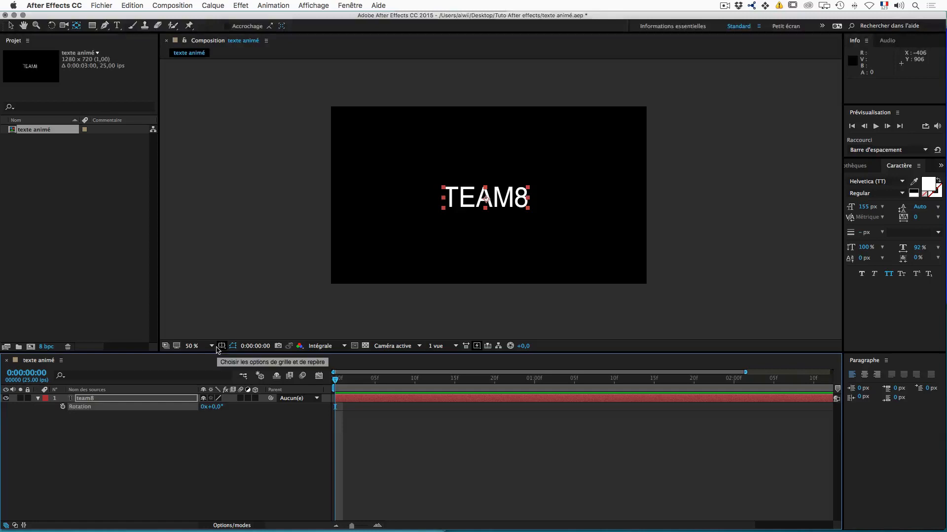
- Reveal the team8 layer's Position property and add a Position keyframe at the composition start, 0:00:00:00
left_click_drag(383, 379, 336, 381)
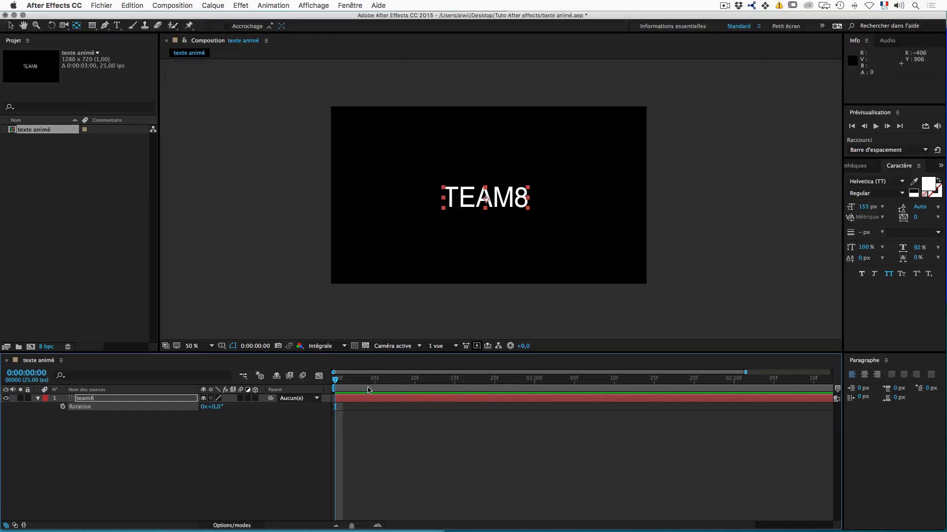
key("End")
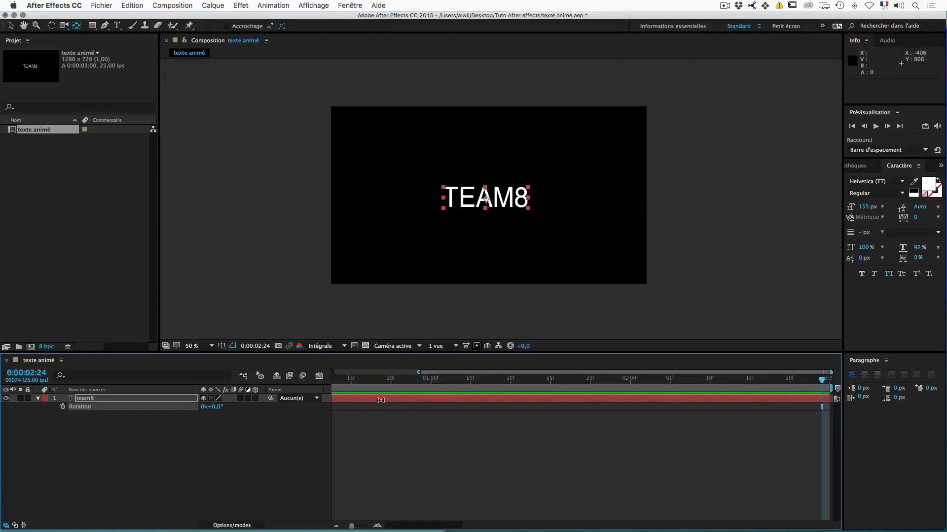
key("Home")
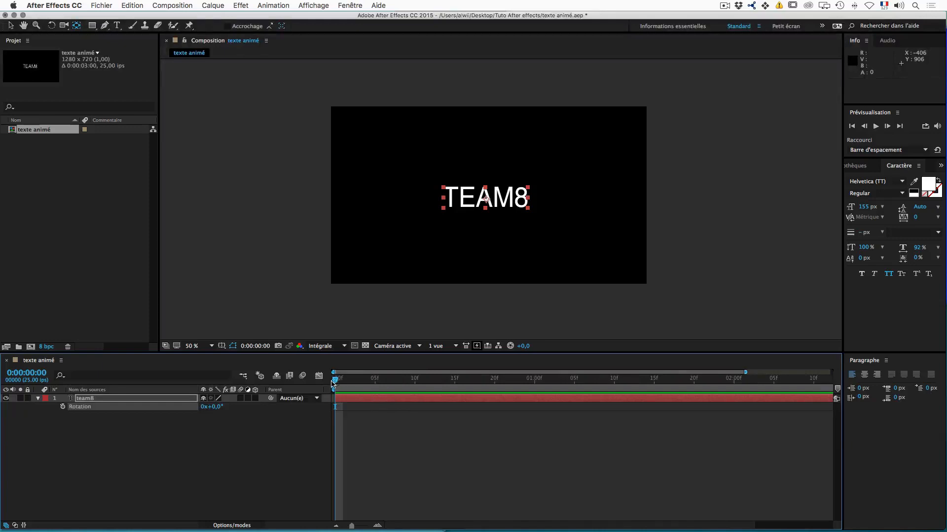
left_click(89, 400)
key("p")
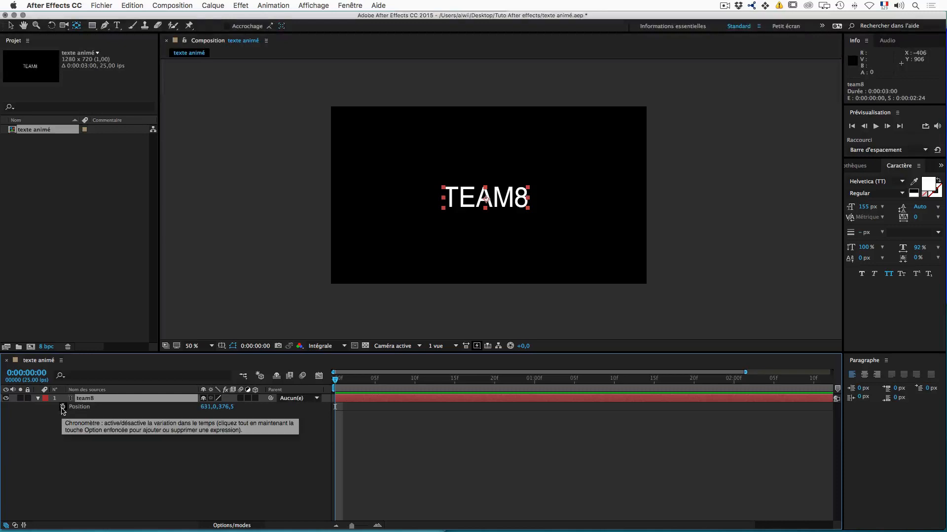
left_click(62, 407)
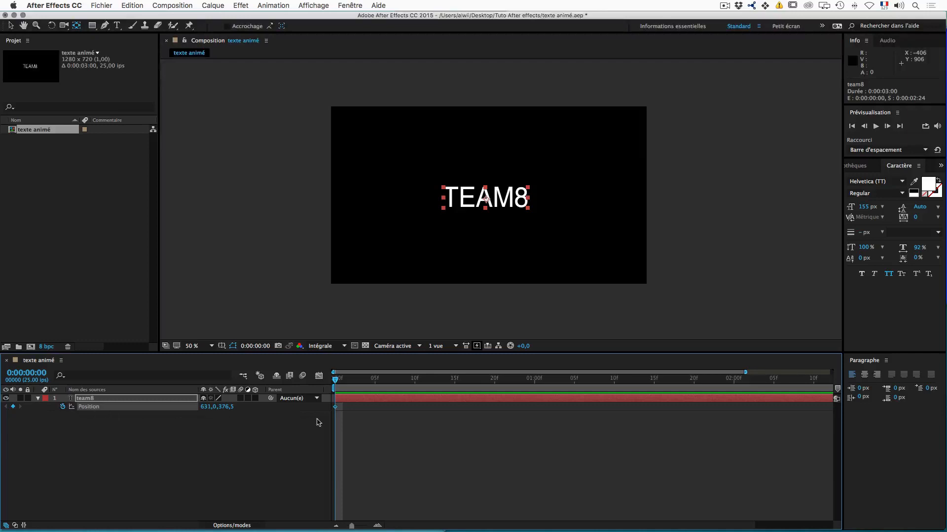
- Set the Position keyframe's X value at 0:00:00:00 to 217, moving the TEAM8 text toward the left of the frame
left_click_drag(336, 383, 350, 390)
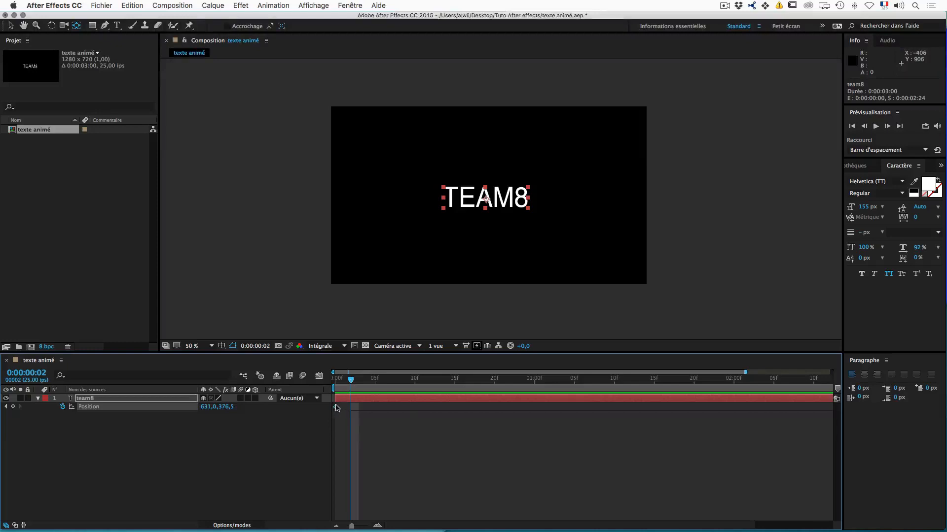
mouse_move(335, 407)
key("Page_Up")
key("Page_Up")
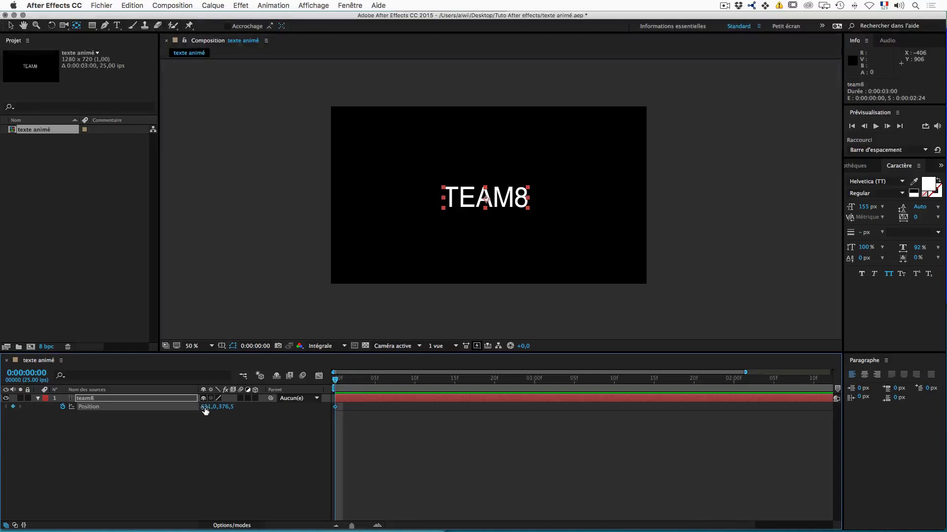
left_click_drag(204, 407, 5, 397)
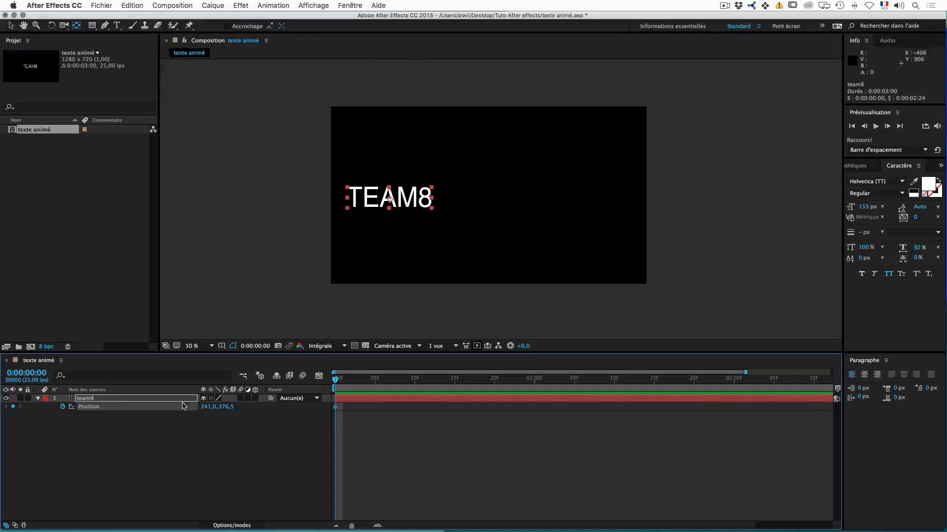
left_click_drag(209, 409, 195, 407)
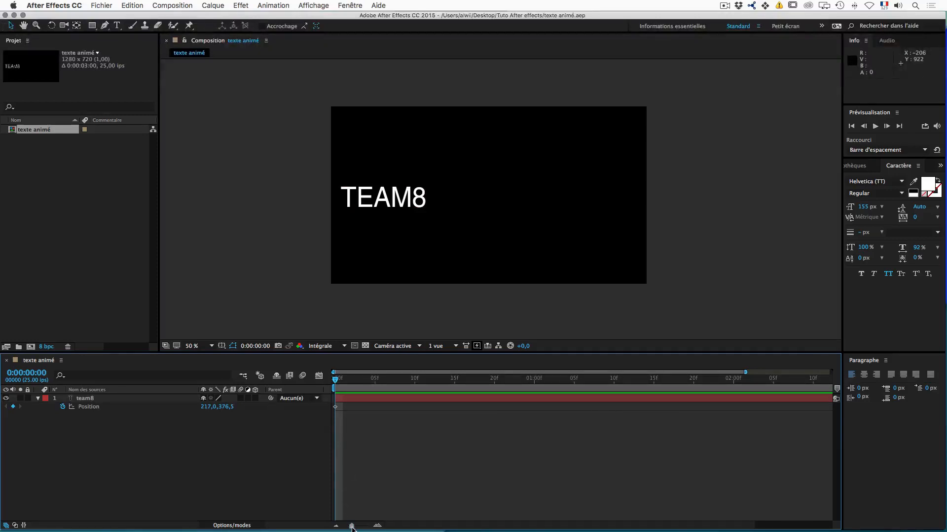
- Fit the full three-second composition in the timeline, and zoom the time ruler in to single-frame detail
mouse_move(351, 527)
left_mouse_down()
mouse_move(375, 528)
mouse_move(347, 527)
left_mouse_up()
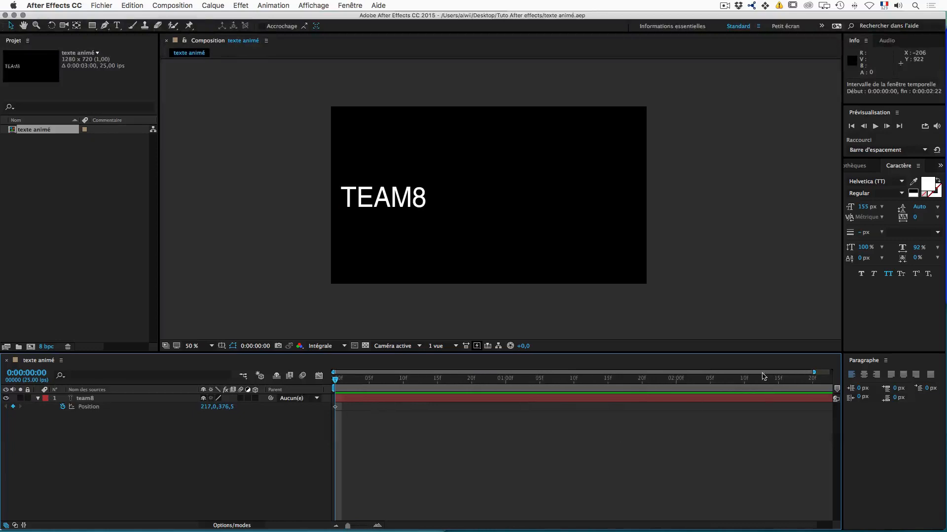
mouse_move(814, 372)
left_mouse_down()
mouse_move(448, 377)
mouse_move(832, 372)
left_mouse_up()
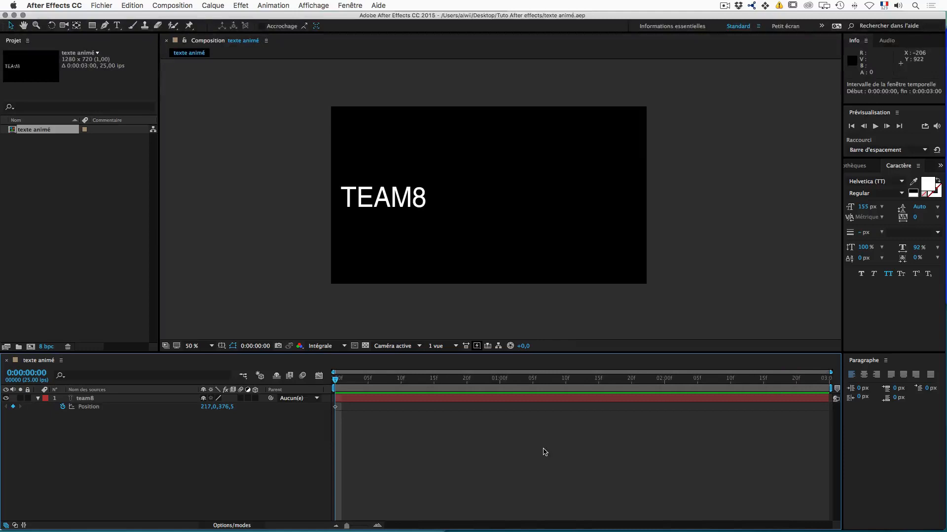
key("=")
key("=")
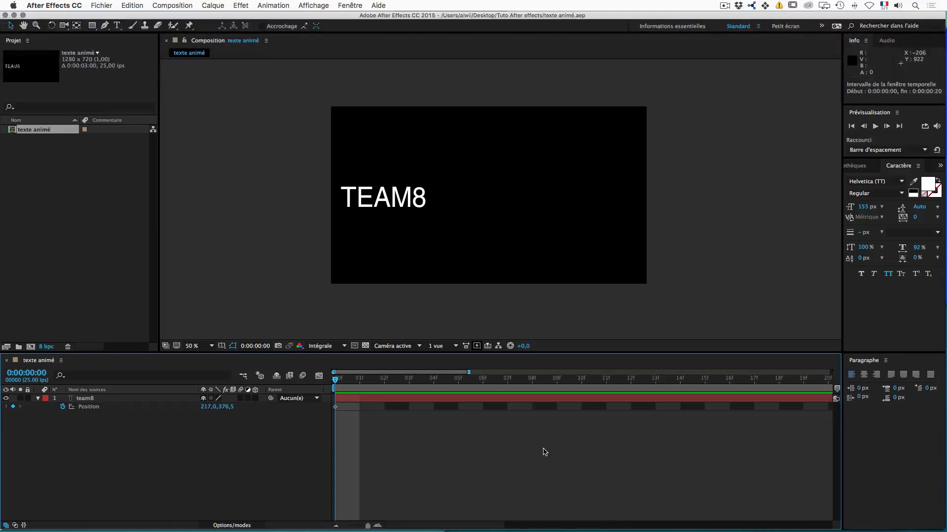
key("minus")
key("minus")
key("=")
key("=")
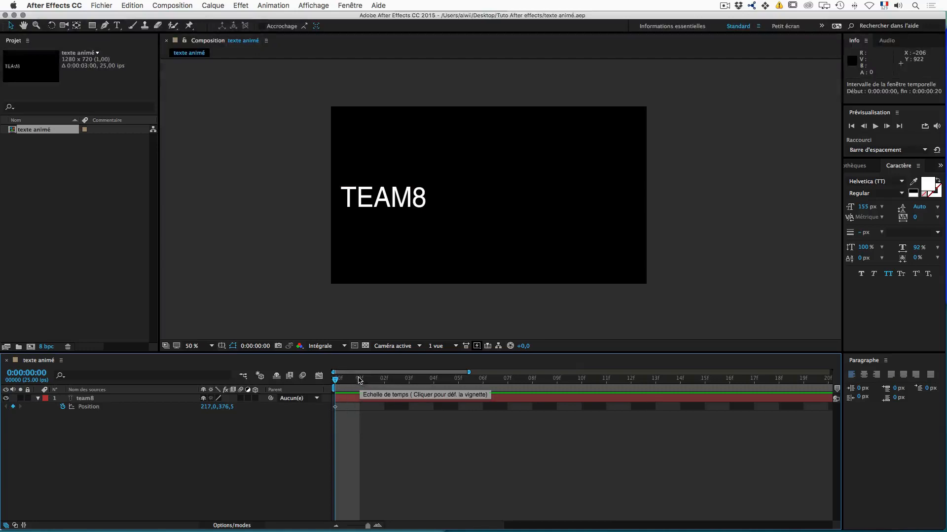
- Scrub the playhead forward along the enlarged time ruler and step it frame by frame to 0:00:01:00
left_click_drag(335, 379, 815, 381)
key("Page_Down")
key("Page_Down")
key("Page_Down")
key("Page_Down")
key("Page_Down")
key("Page_Down")
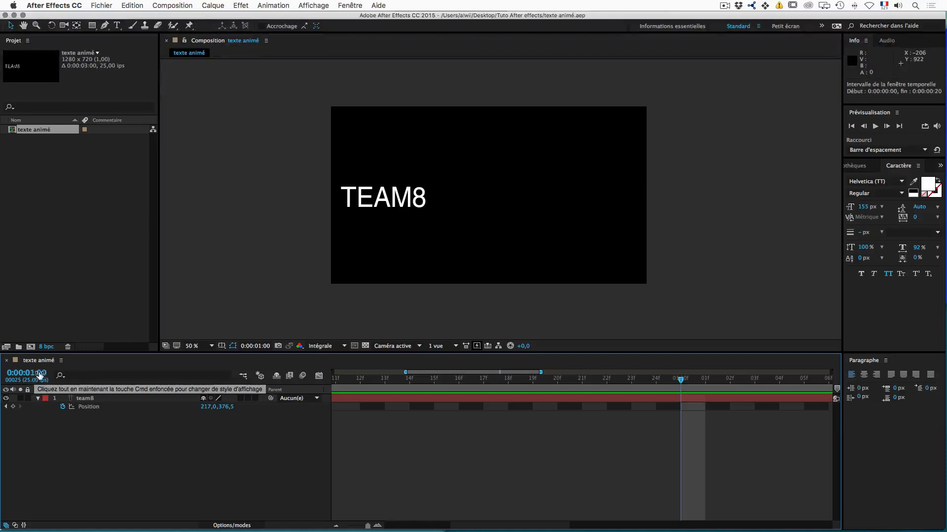
- Move the playhead back to 0:00:00:10 and step frame by frame around it in a wider timeline view
left_click(472, 399)
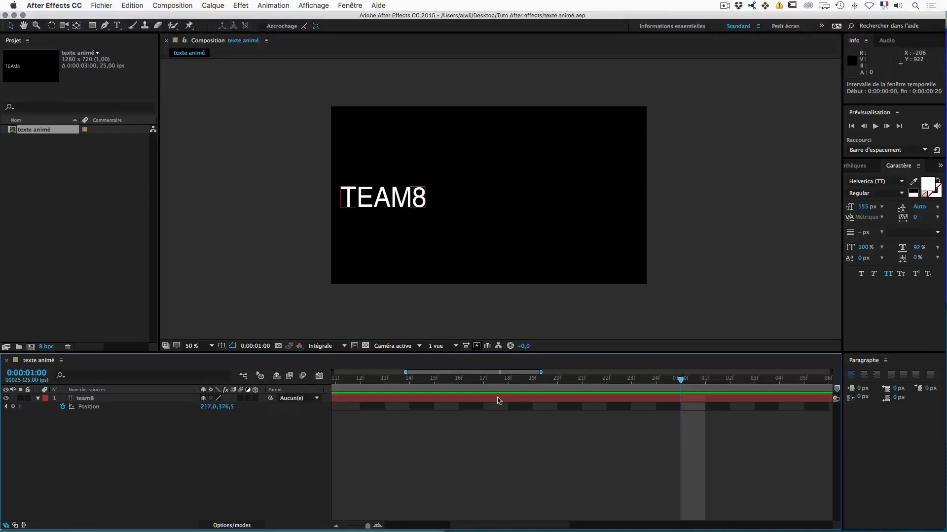
key("minus")
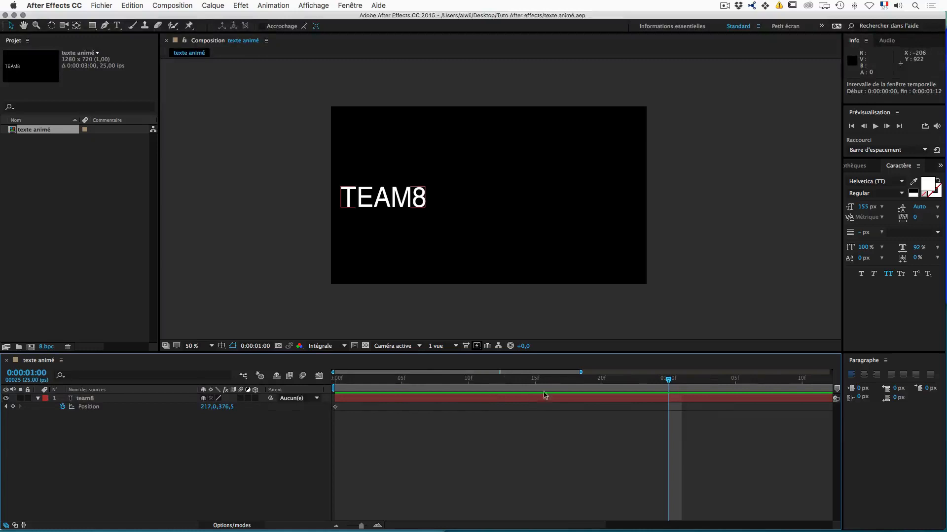
left_click_drag(669, 382, 539, 383)
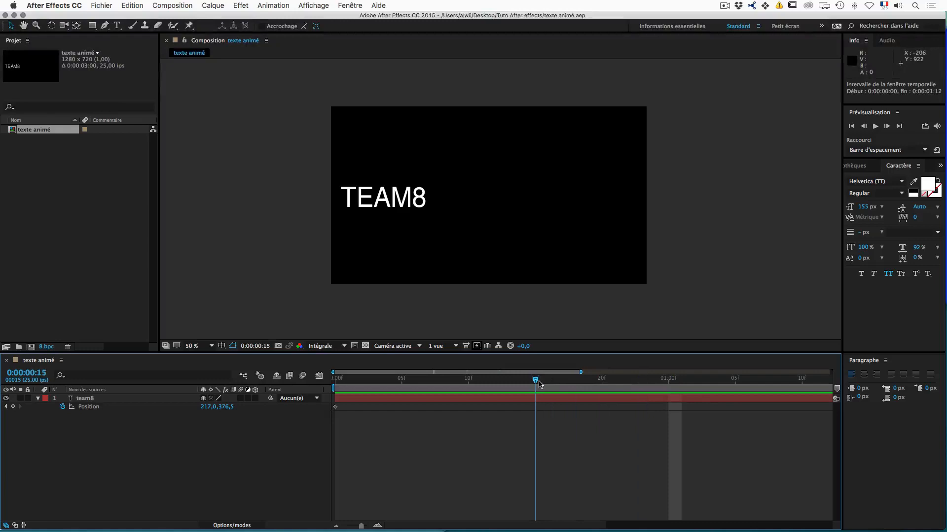
left_click_drag(539, 384, 472, 385)
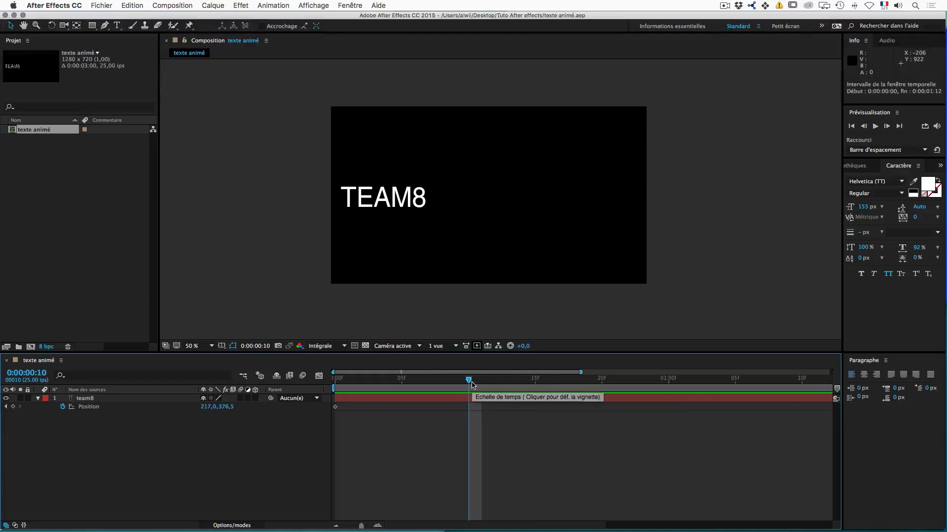
key("Page_Up")
key("Page_Up")
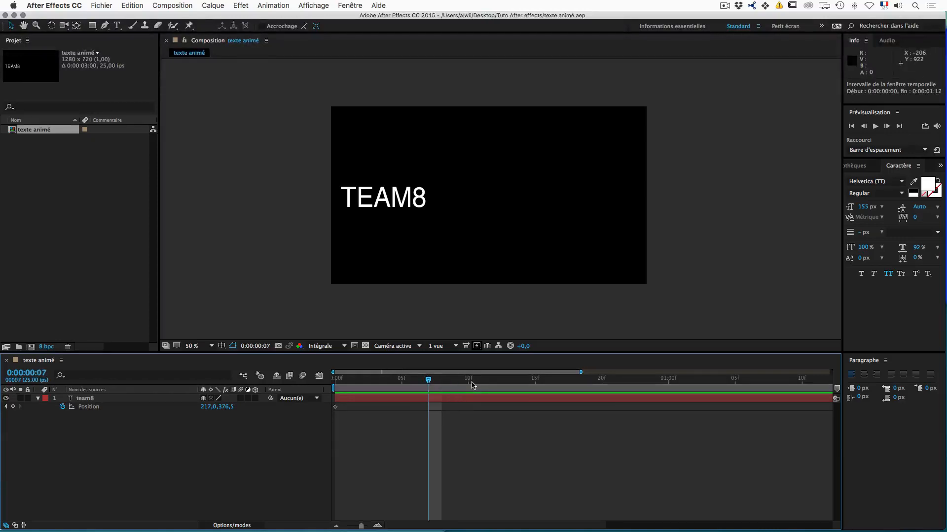
key("Page_Down")
key("Page_Down")
key("Page_Down")
key("Page_Down")
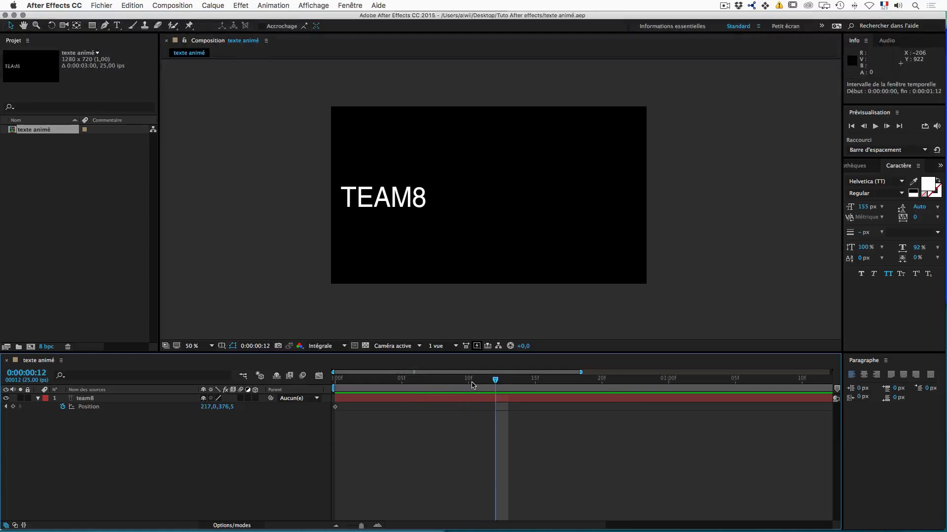
key("Page_Down")
key("Page_Up")
key("Page_Up")
key("Page_Up")
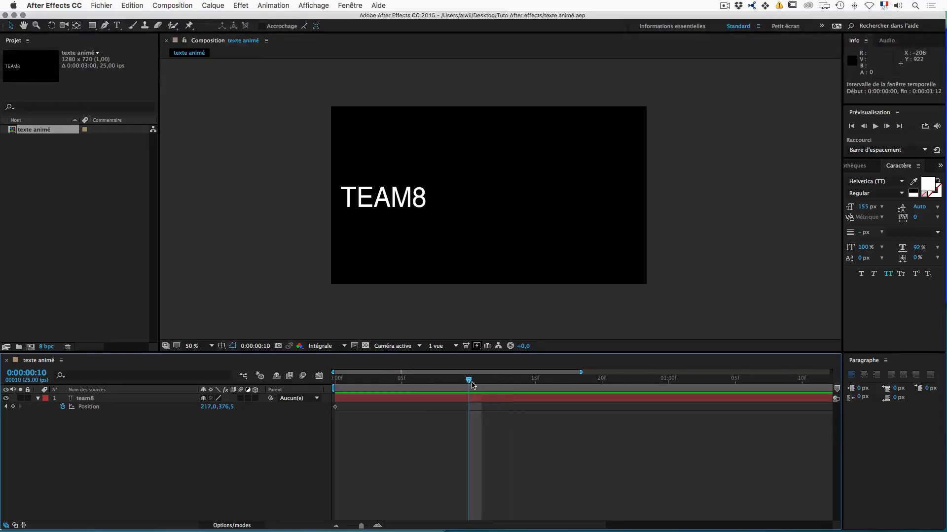
- Try moving the playhead between the composition start and 0:00:00:10, including in ten-frame jumps
key("Home")
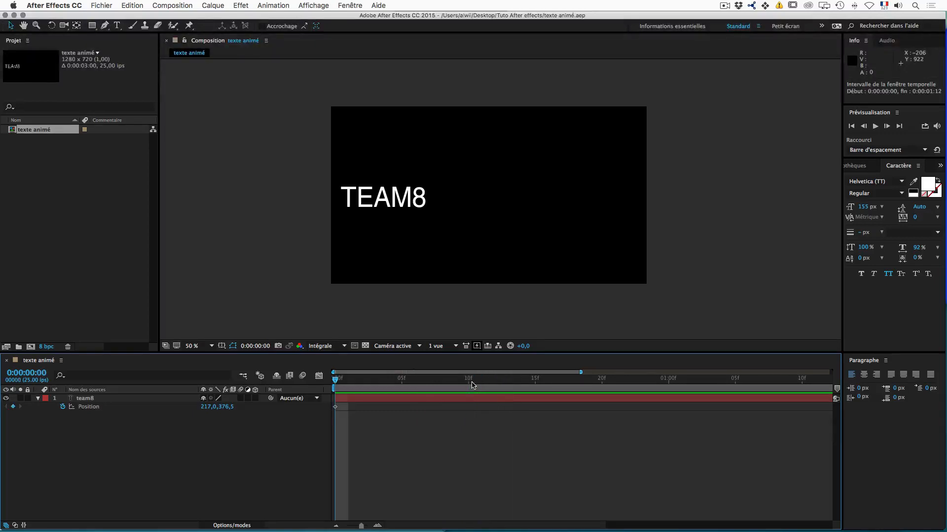
left_click(472, 382)
key("Home")
left_click(471, 383)
key("Home")
left_click(471, 382)
key("shift+Page_Down")
key("shift+Page_Down")
key("shift+Page_Up")
key("shift+Page_Up")
key("shift+Page_Up")
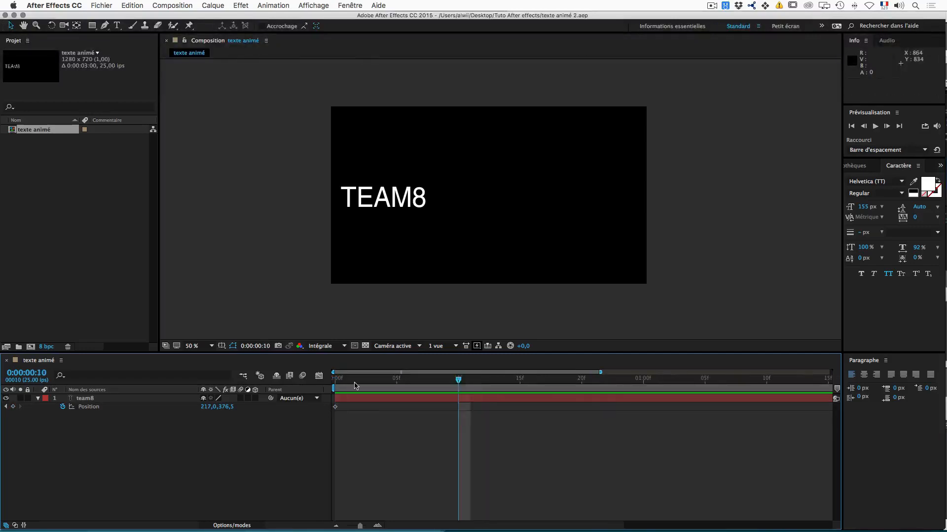
- Create a second Position keyframe at 0:00:00:20 with X set to 973, and preview the text's movement
key("shift+Page_Down")
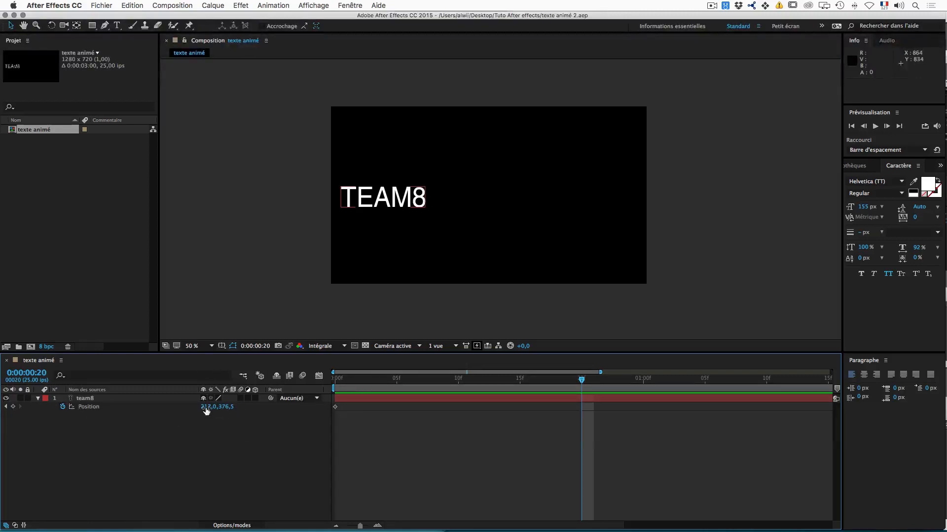
left_click_drag(206, 410, 581, 407)
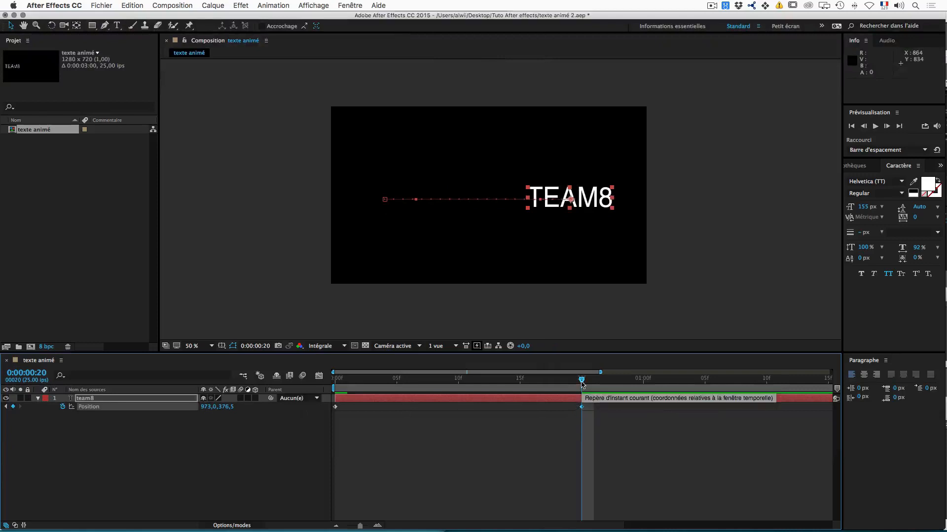
left_click_drag(581, 380, 302, 388)
key("space")
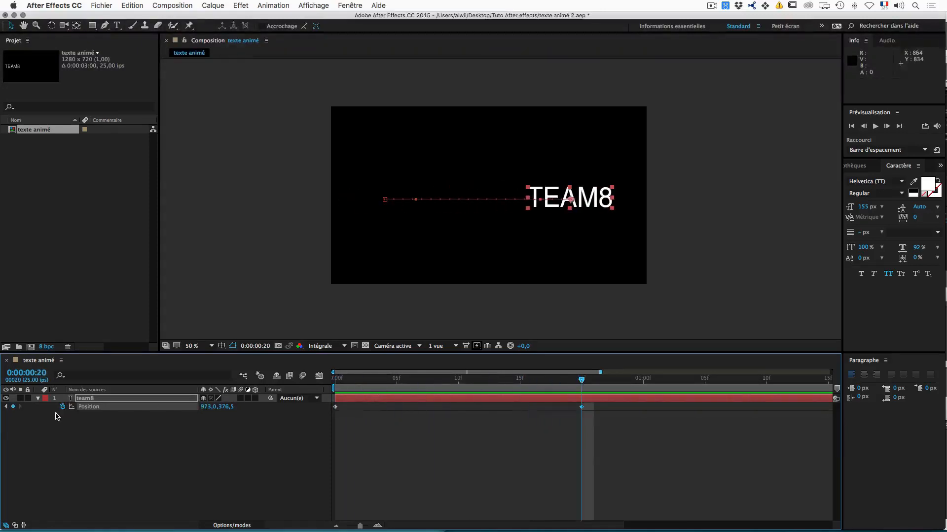
- Show the team8 layer's Rotation property alongside Position and add a Rotation keyframe at 0:00:00:00
left_click(94, 399)
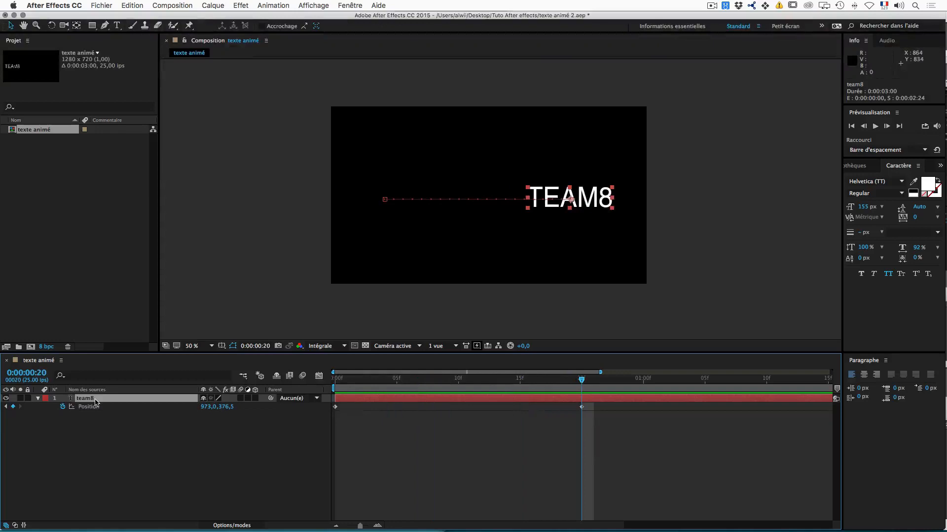
key("shift+r")
key("Home")
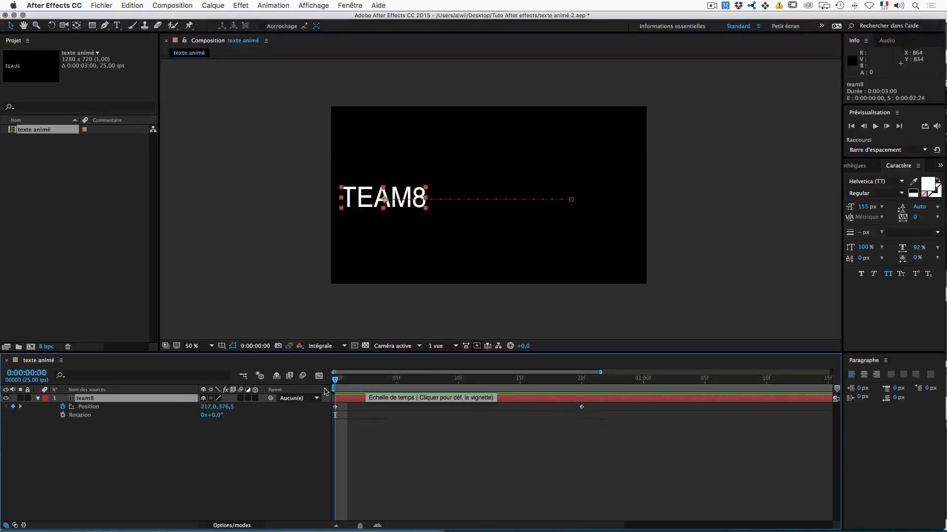
left_click(63, 415)
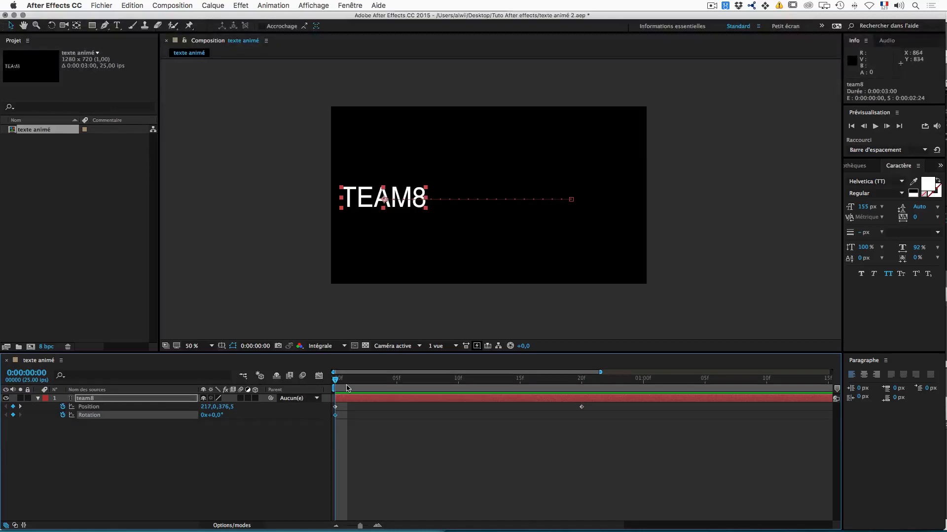
- Add a Rotation keyframe of one full turn (1x+0,0°) aligned with the Position keyframe at 0:00:00:20
key("k")
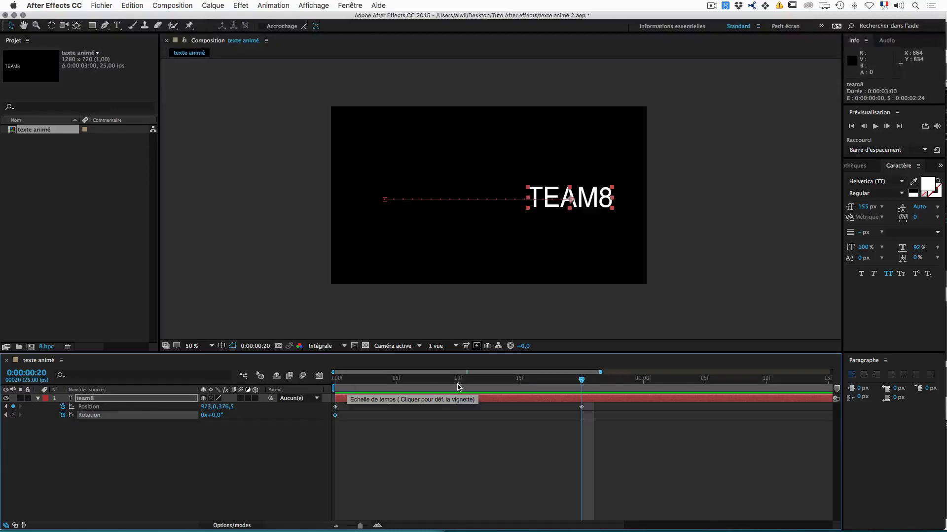
left_click(202, 415)
type("1")
key("Return")
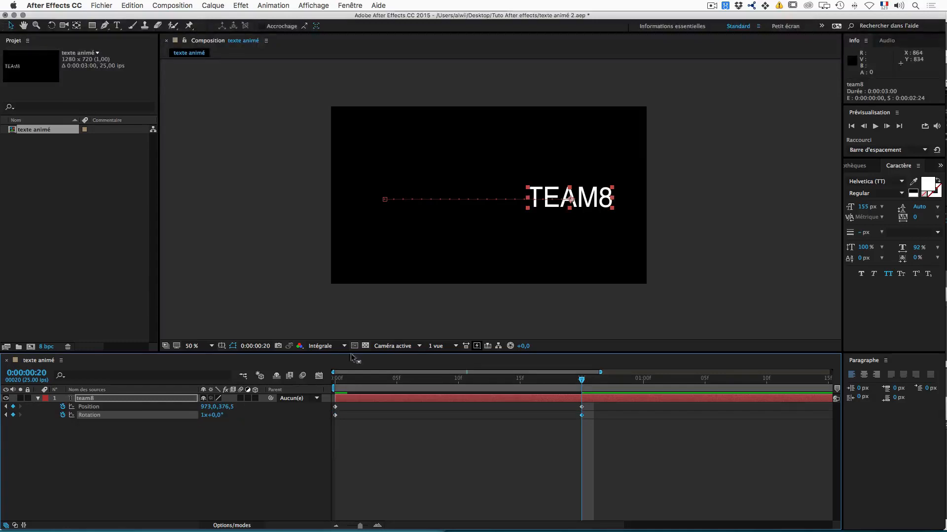
mouse_move(582, 381)
left_mouse_down()
mouse_move(333, 383)
mouse_move(585, 383)
left_mouse_up()
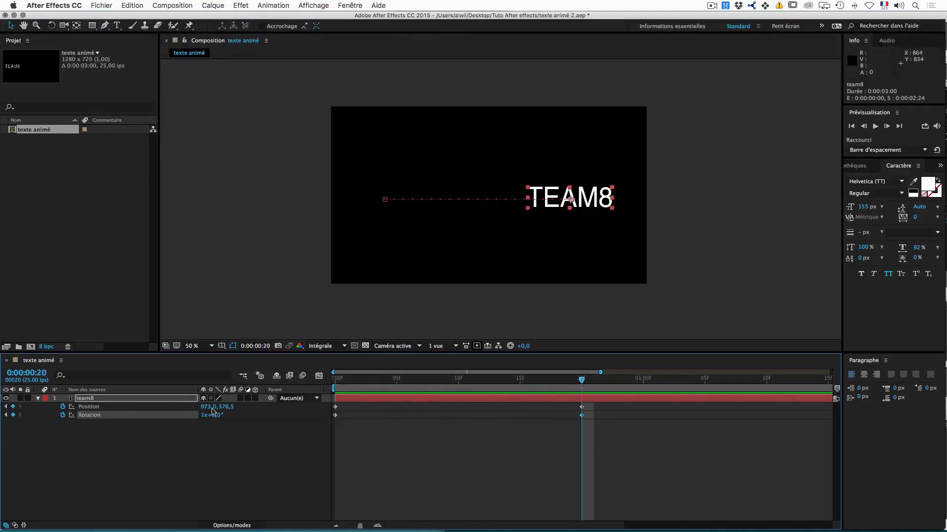
- Remove all keyframes from the team8 layer's Rotation property and play back the animation
left_click(62, 415)
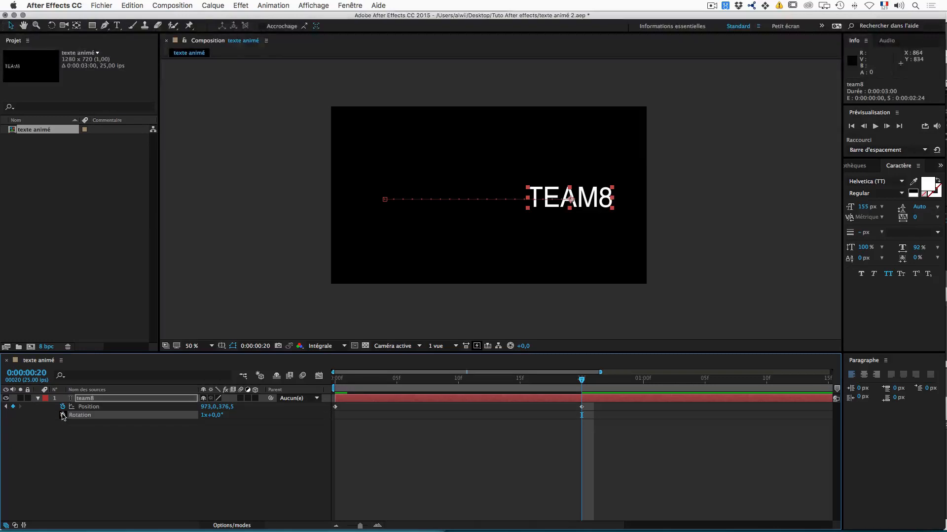
key("space")
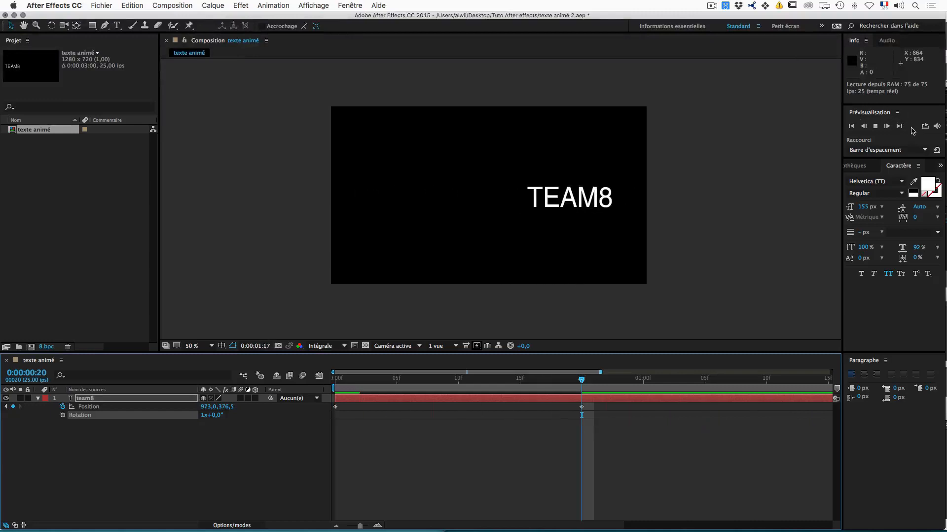
- Locate Prévisualisation among the available windows without changing its visibility, and play the animation
left_click(350, 6)
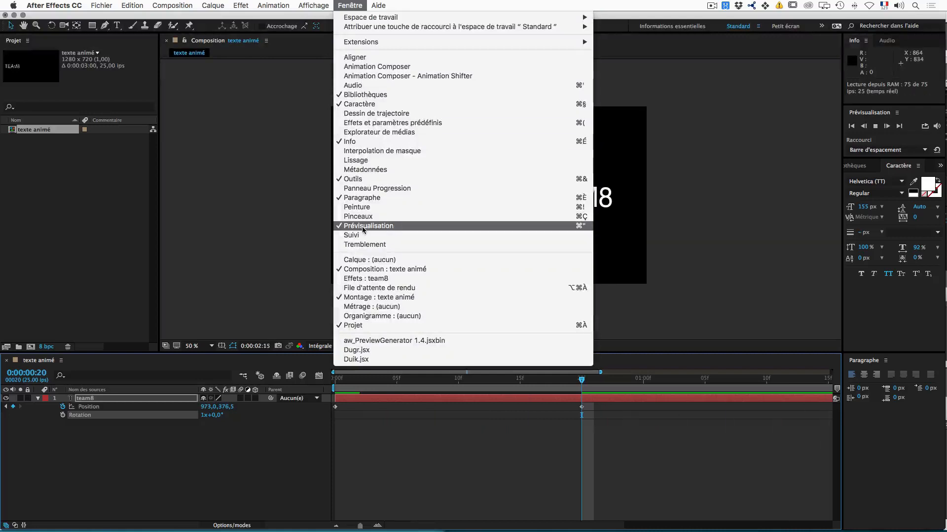
left_click(249, 304)
key("space")
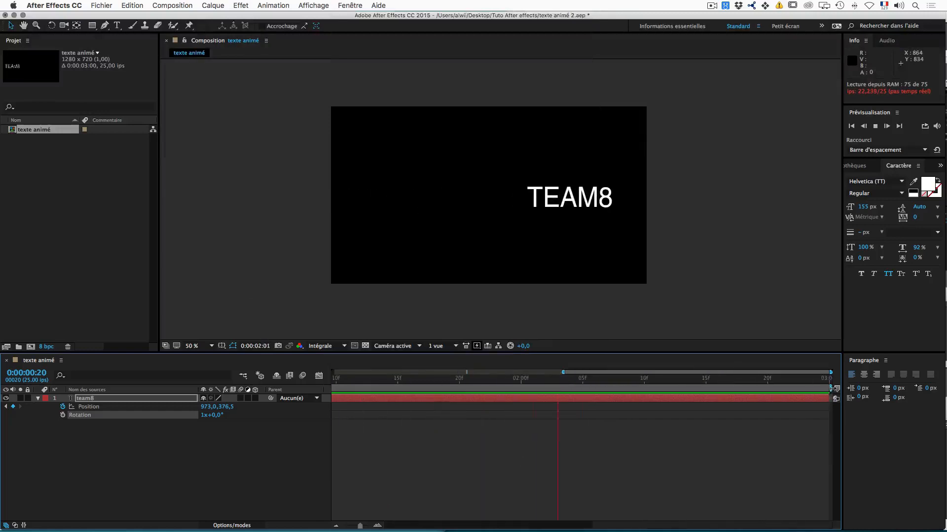
- Shorten the work area to end at the one-second mark and preview that portion of the animation
left_click_drag(831, 388, 643, 391)
left_click(630, 401)
key("space")
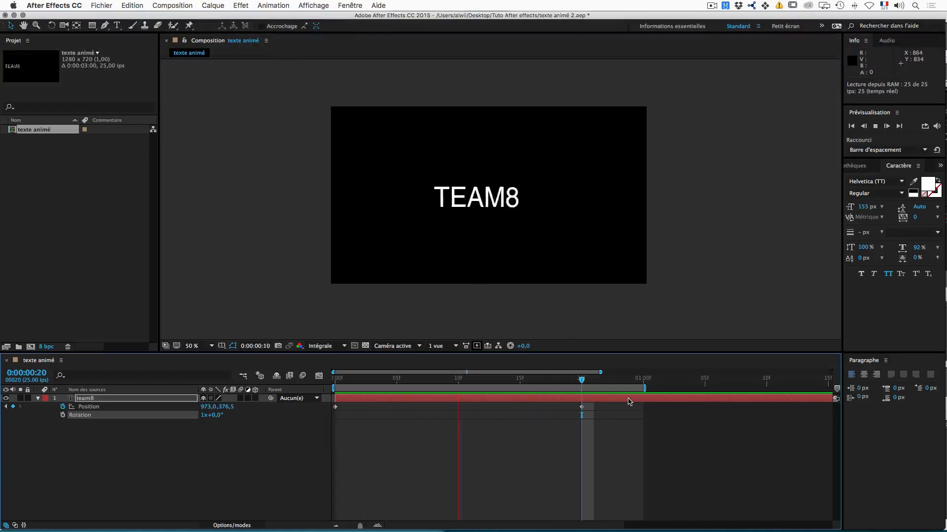
- Set the work area to start at 0:00:00:03 and end at 0:00:00:10
left_click(372, 381)
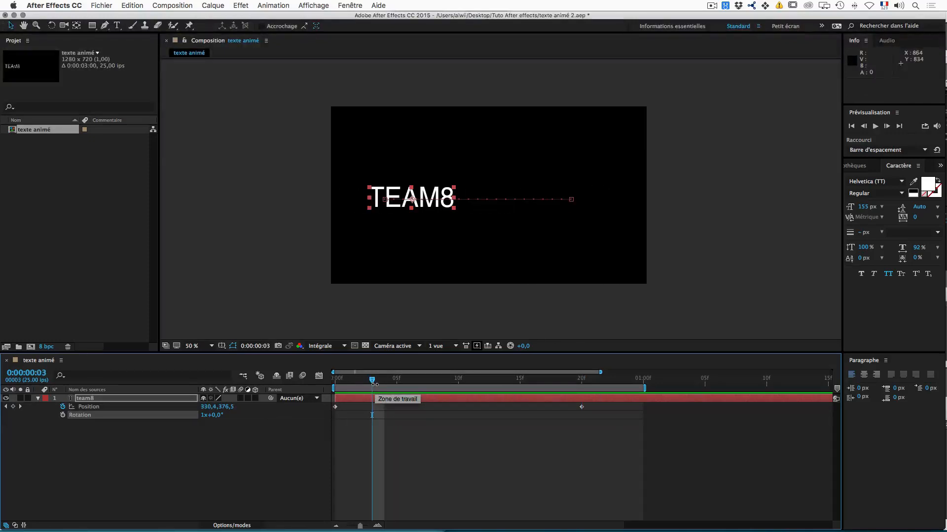
key("b")
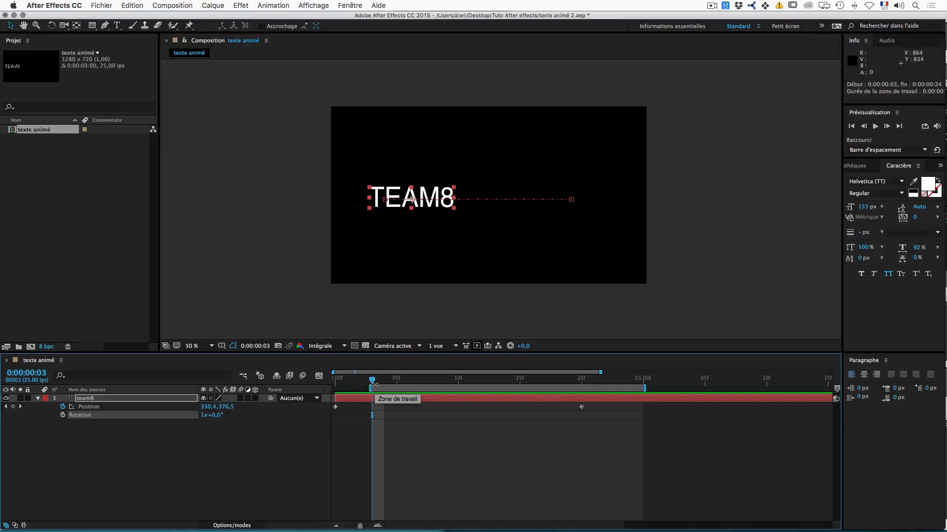
left_click(457, 385)
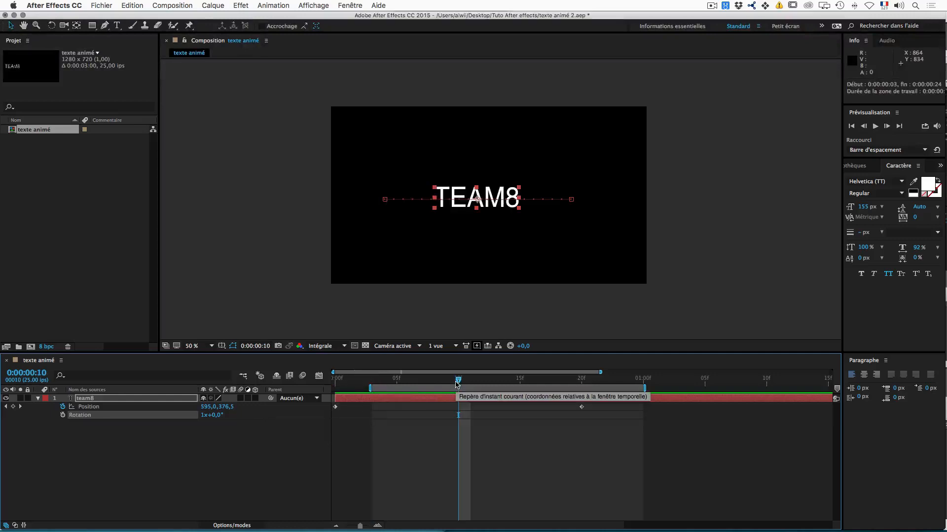
key("n")
- Set the work area to start at 0:00:00:00 and end at 0:00:00:20, and preview it
left_click_drag(456, 385, 335, 383)
key("b")
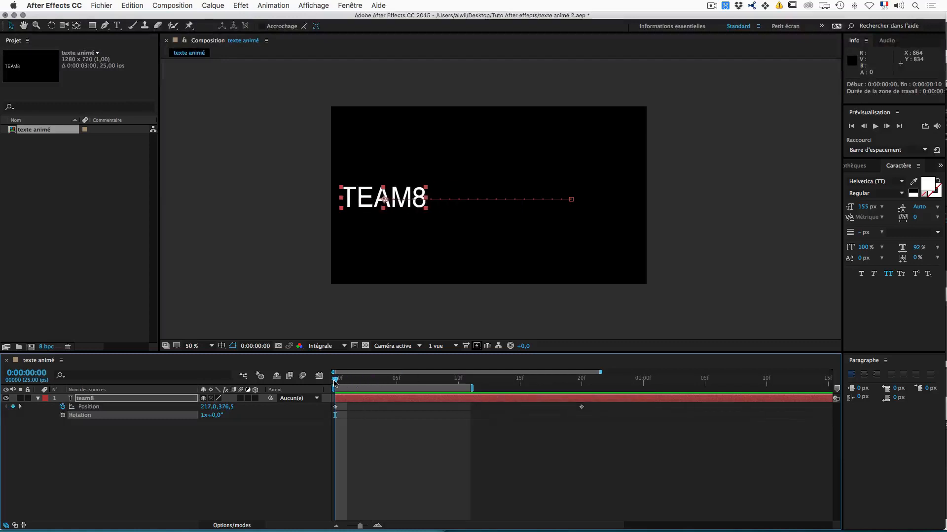
left_click(579, 381)
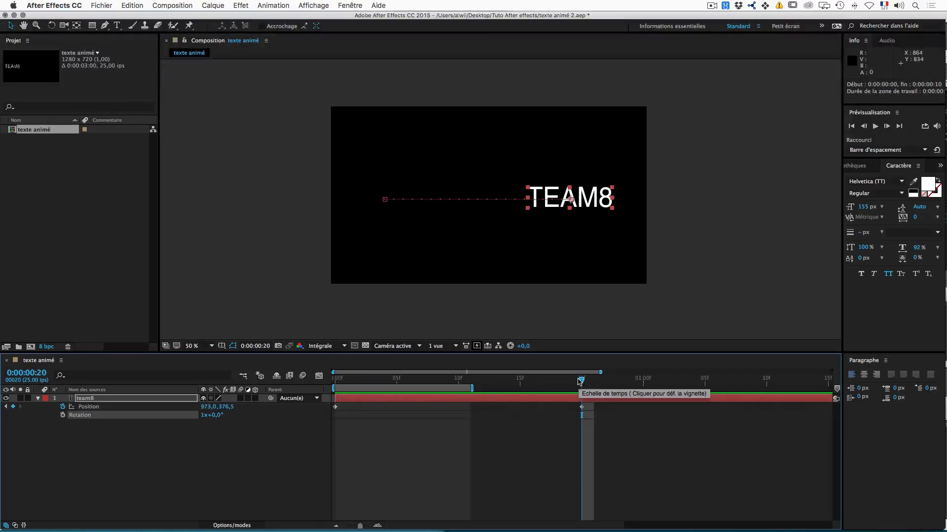
key("n")
key("space")
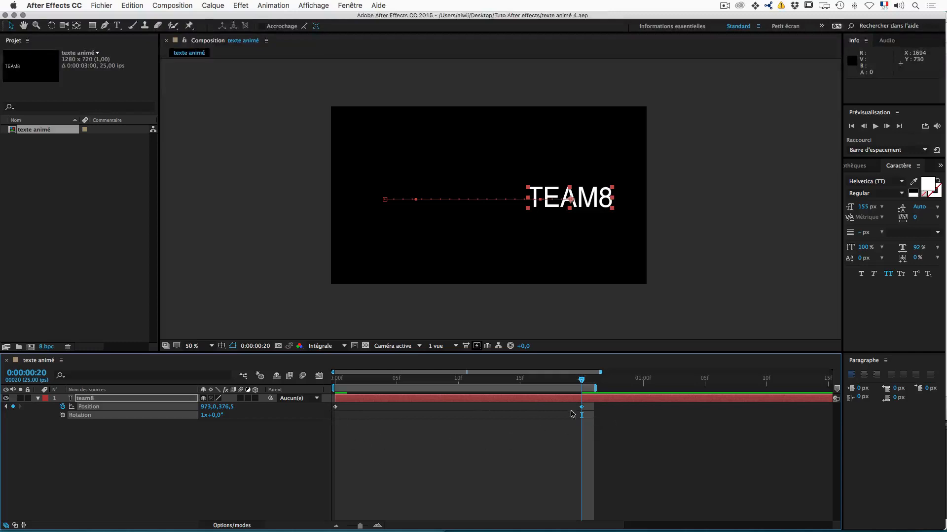
- Move the team8 layer's second Position keyframe to 0:00:00:10 and preview the faster movement
left_click(592, 412)
left_click(582, 407)
left_click_drag(582, 409, 458, 407)
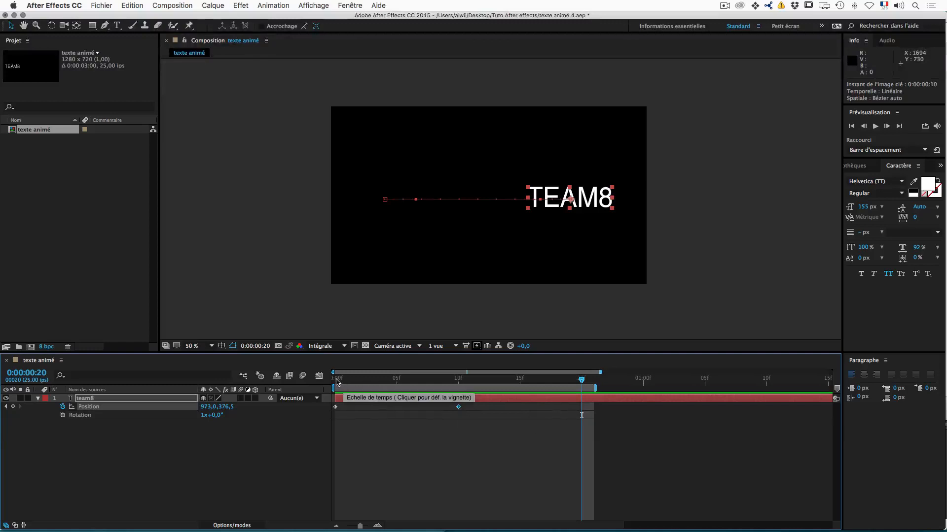
key("space")
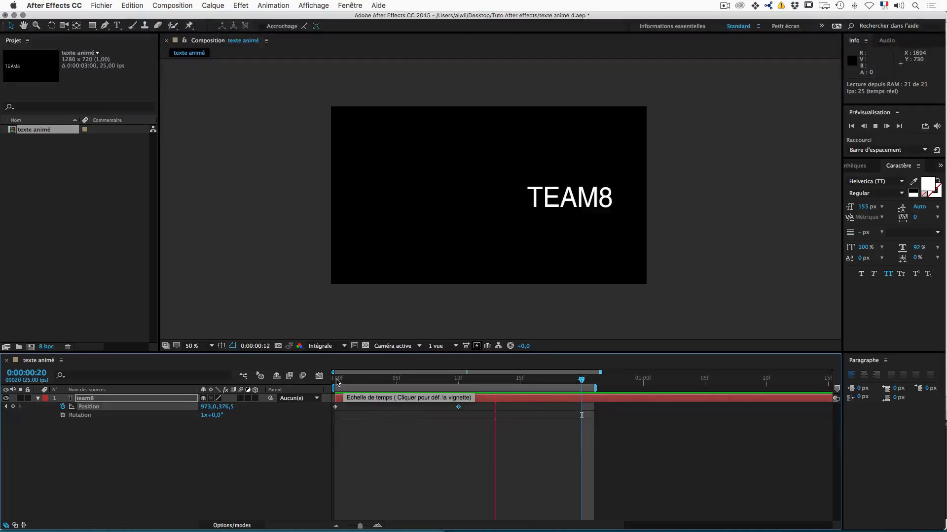
key("space")
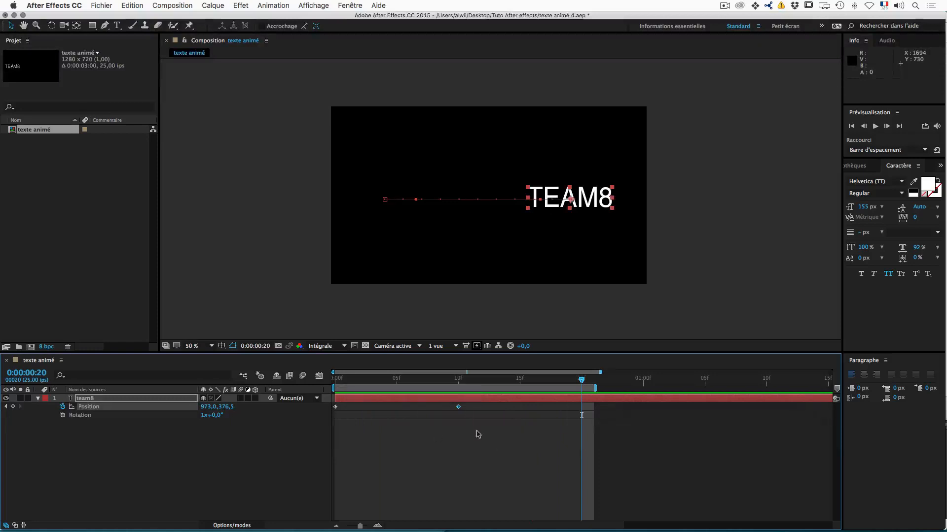
- Shift both Position keyframes to 0:00:00:10 and 0:00:00:20, and preview the delayed movement
mouse_move(471, 402)
left_mouse_down()
mouse_move(334, 416)
mouse_move(465, 417)
left_mouse_up()
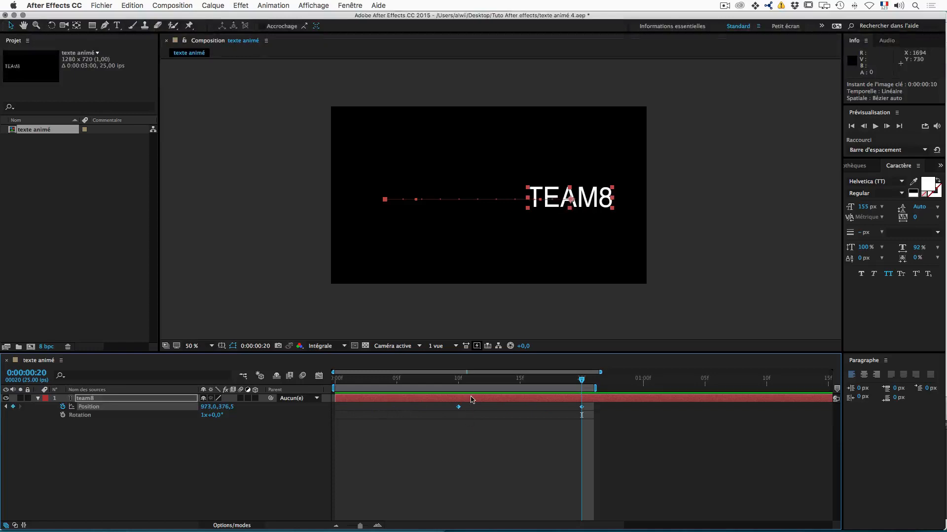
left_click_drag(346, 378, 579, 386)
key("space")
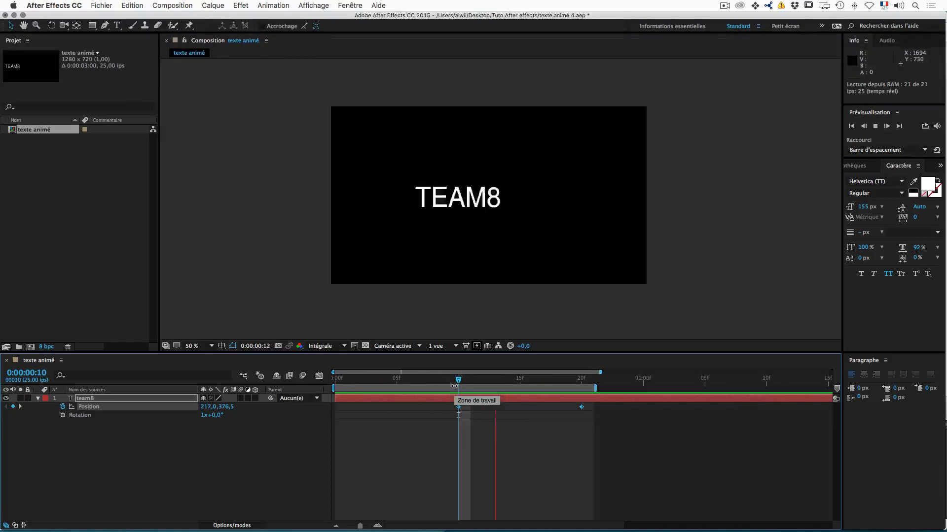
key("space")
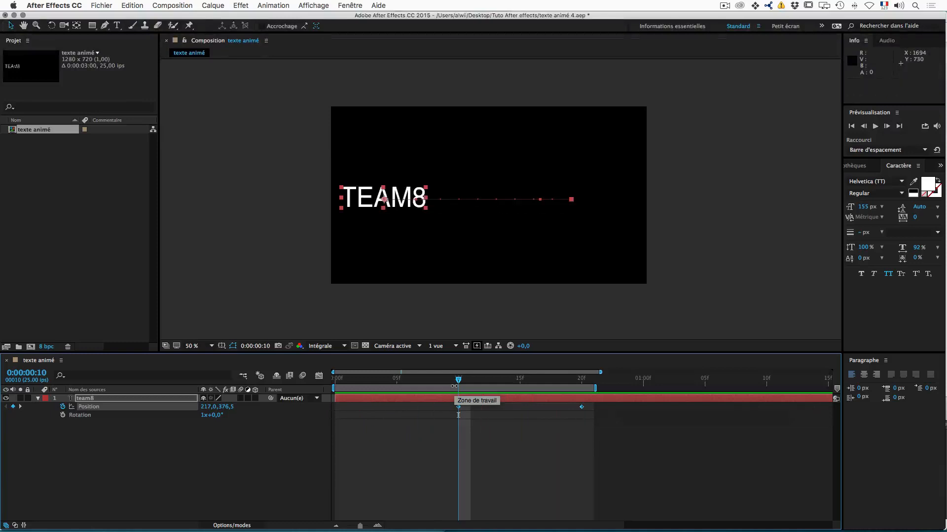
- Remove all Position keyframes from the team8 layer and add a new Position keyframe at 0:00:00:00
left_click(63, 407)
left_click_drag(458, 383, 335, 382)
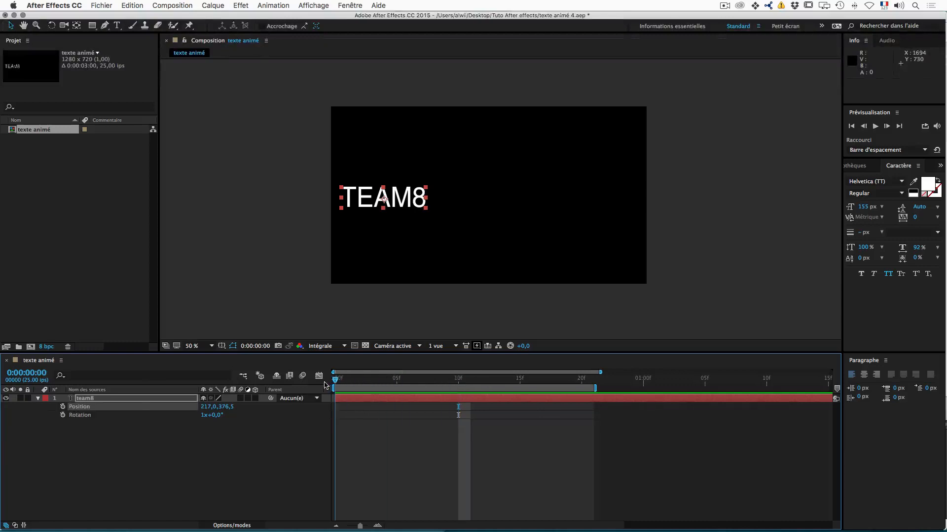
left_click(62, 407)
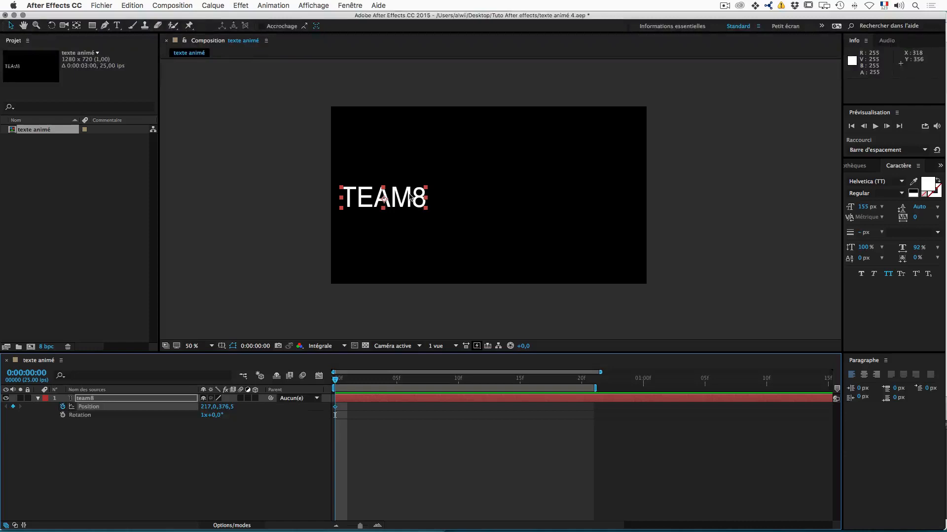
- Create a second Position keyframe at 0:00:00:20 by moving the text horizontally to about X 1101, and preview the movement
left_click(581, 381)
left_click_drag(404, 206, 617, 209)
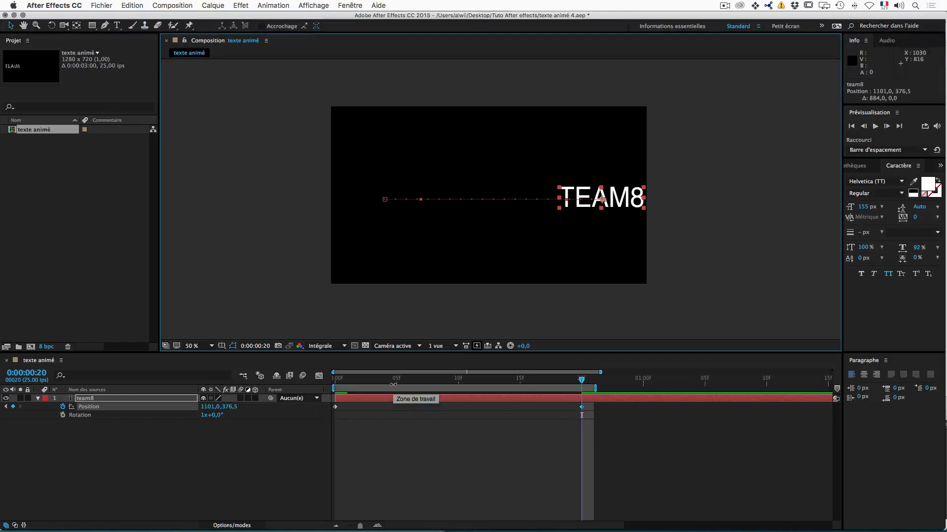
key("space")
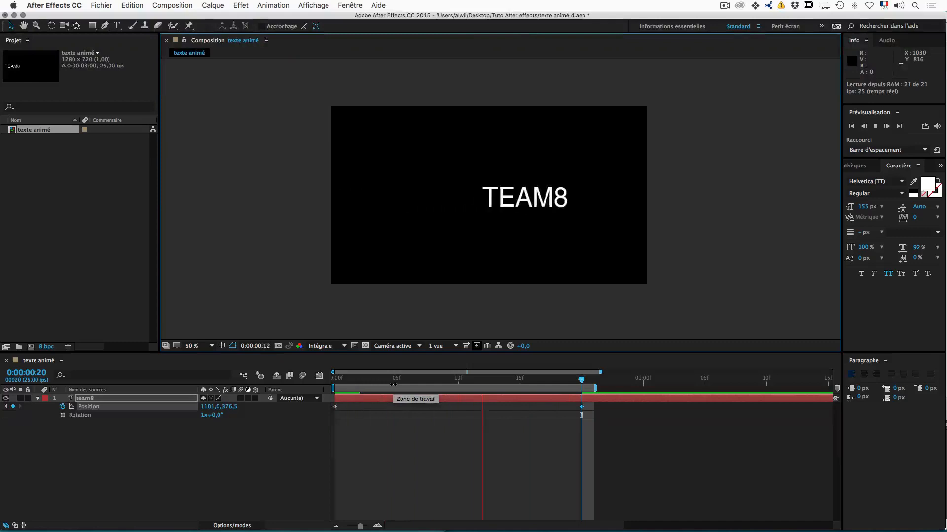
left_click(579, 386)
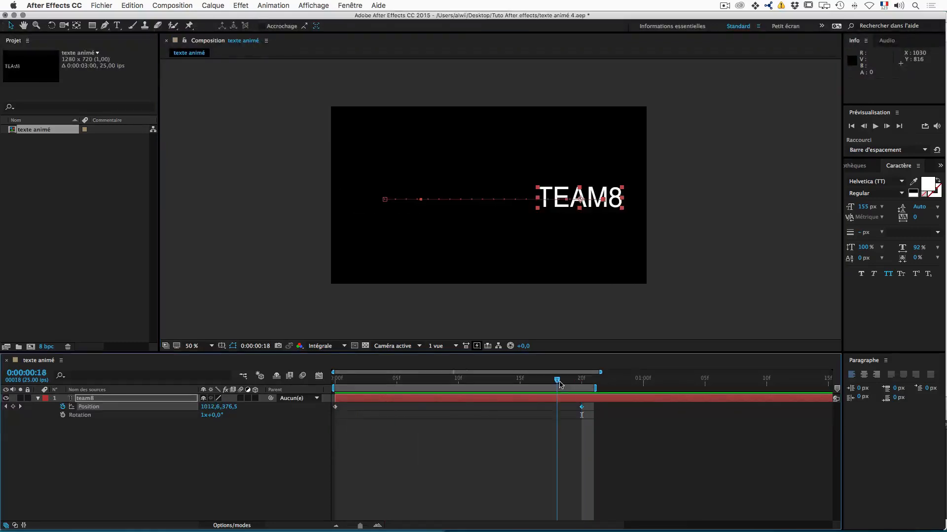